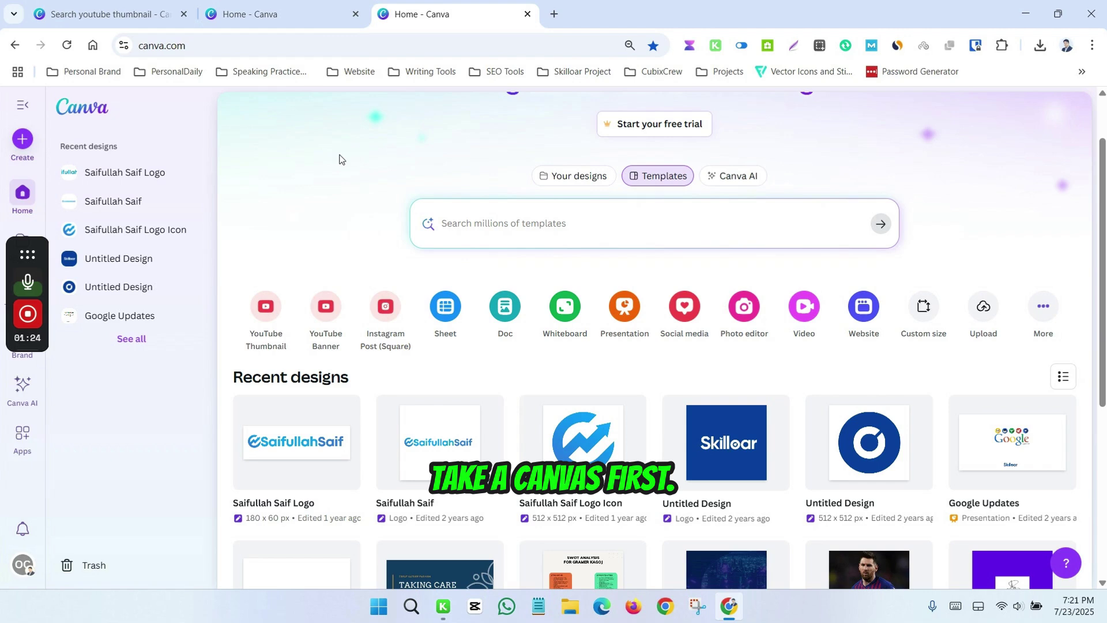
- Create a new YouTube Thumbnail design and upload the yellow-background portrait
{"action": "left_click", "coordinate": [265, 311]}
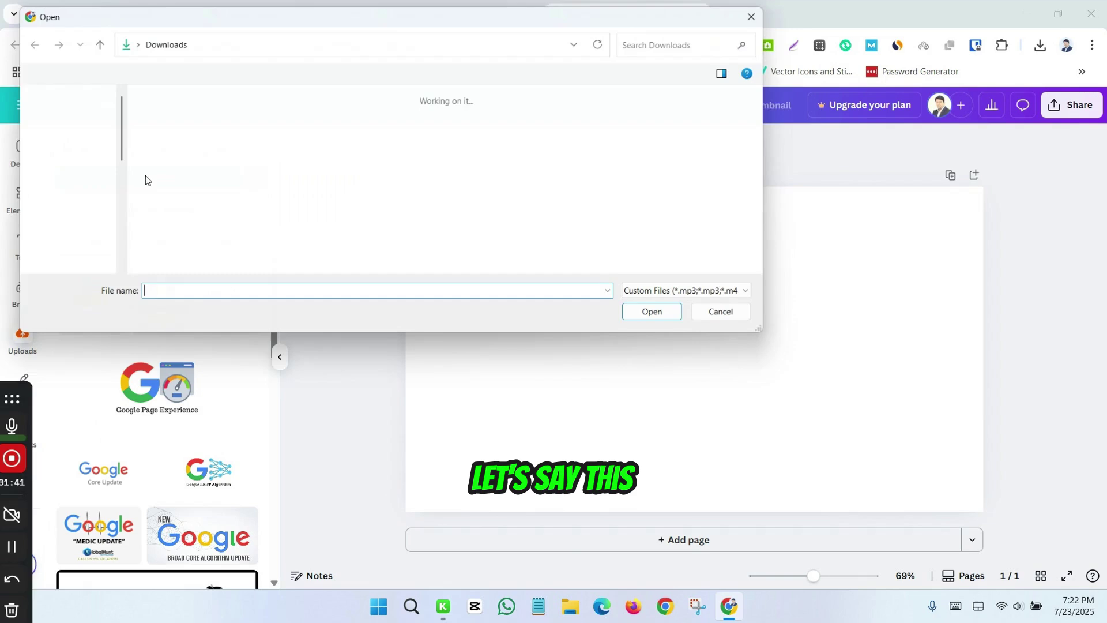
{"action": "left_click", "coordinate": [59, 167]}
{"action": "left_click", "coordinate": [726, 212]}
{"action": "left_click", "coordinate": [667, 327]}
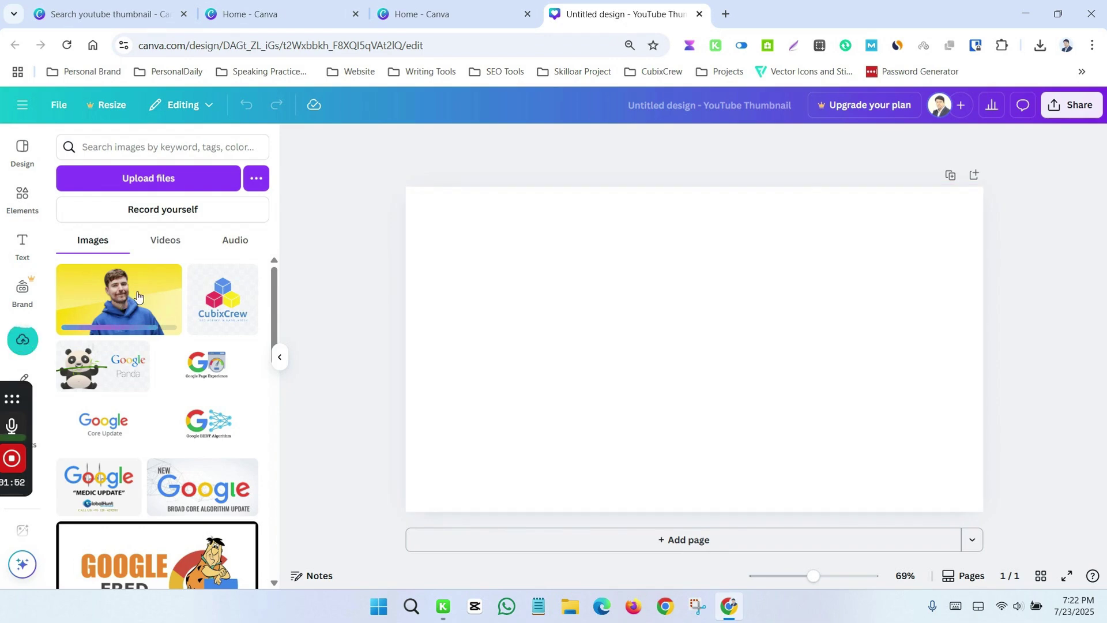
- Place the portrait at the canvas's top-left and enlarge it to fill the whole canvas
{"action": "mouse_move", "coordinate": [681, 348]}
{"action": "left_mouse_down"}
{"action": "mouse_move", "coordinate": [563, 280]}
{"action": "mouse_move", "coordinate": [572, 293]}
{"action": "left_mouse_up"}
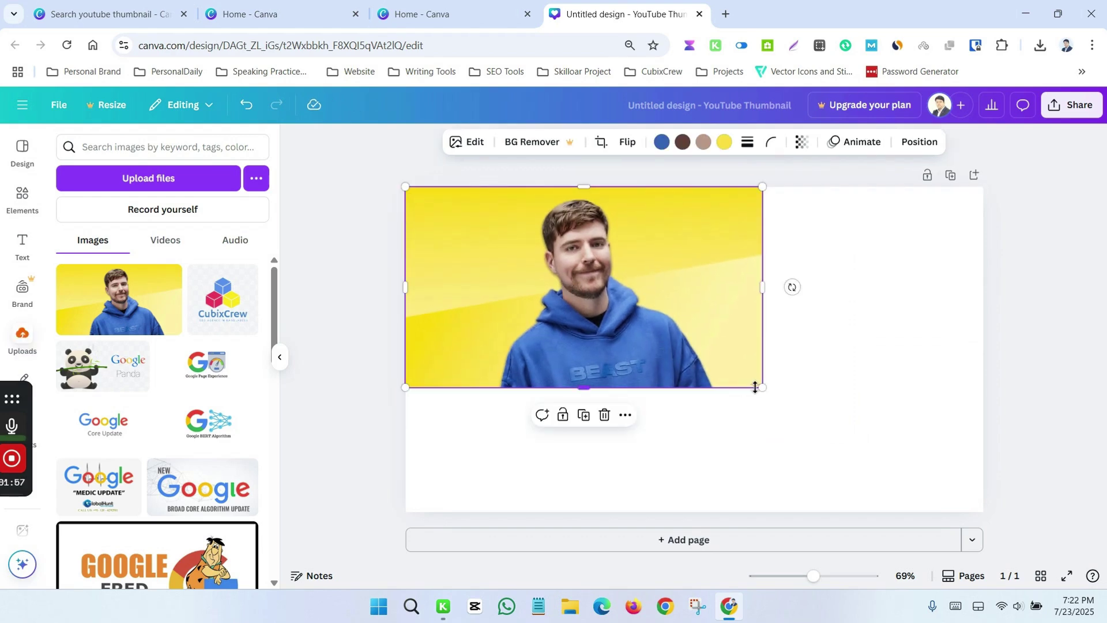
{"action": "left_click_drag", "start_coordinate": [755, 386], "coordinate": [1004, 476]}
{"action": "left_click", "coordinate": [1004, 477]}
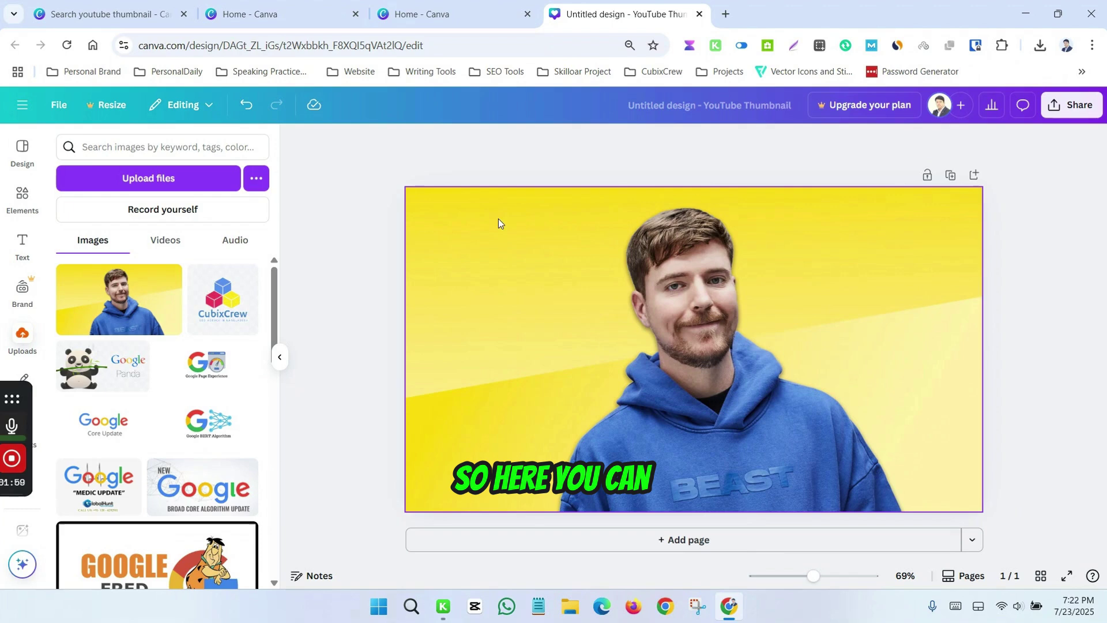
{"action": "left_click", "coordinate": [499, 224]}
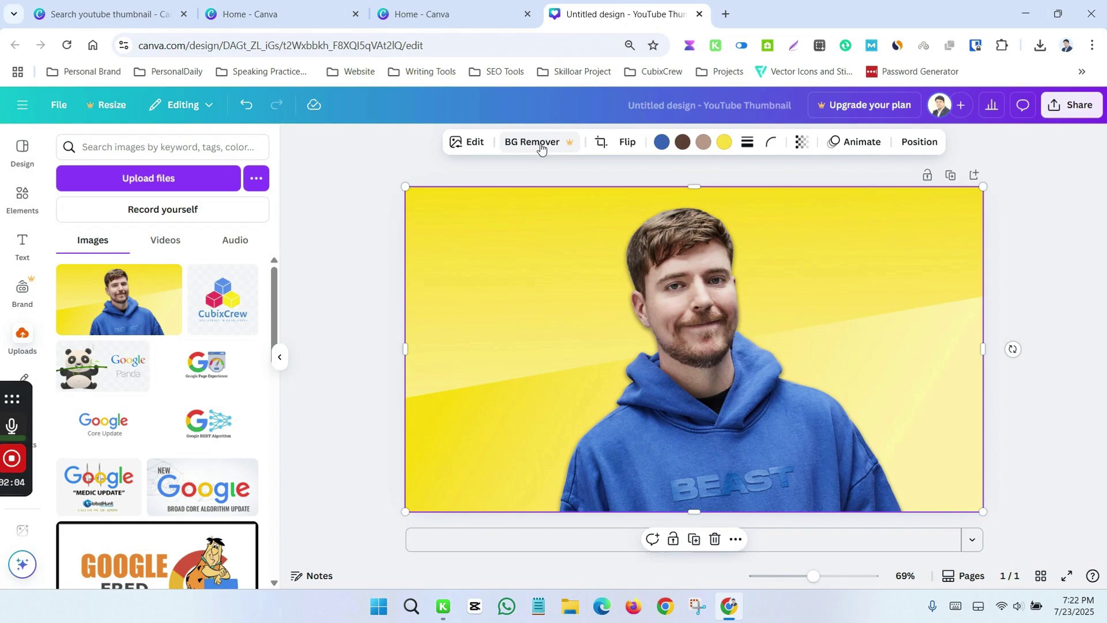
{"action": "left_click", "coordinate": [534, 146]}
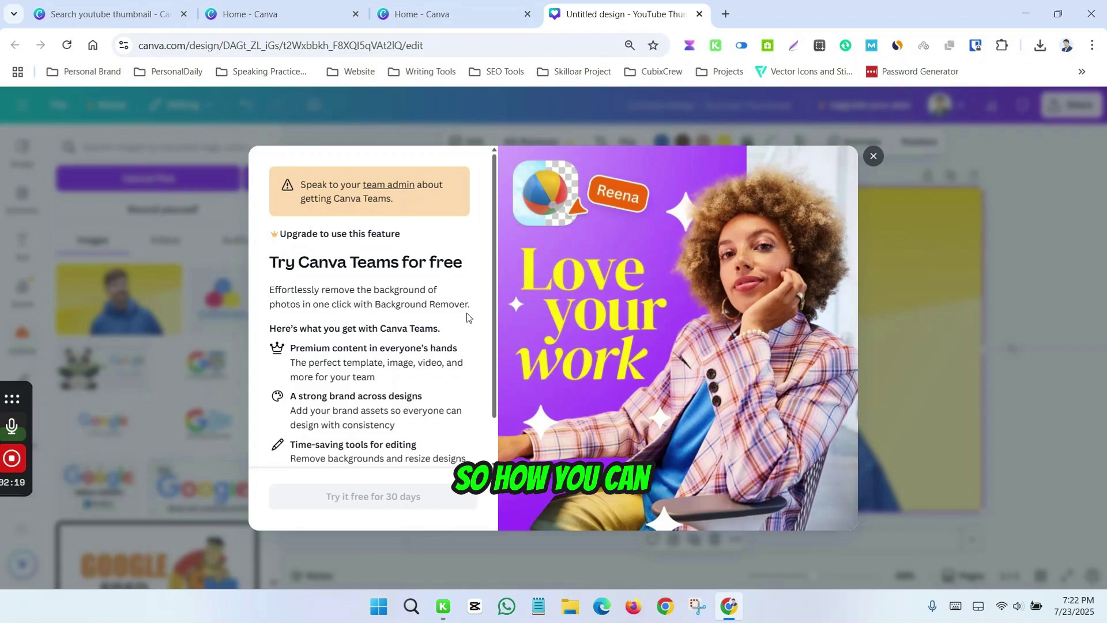
{"action": "left_click", "coordinate": [874, 157]}
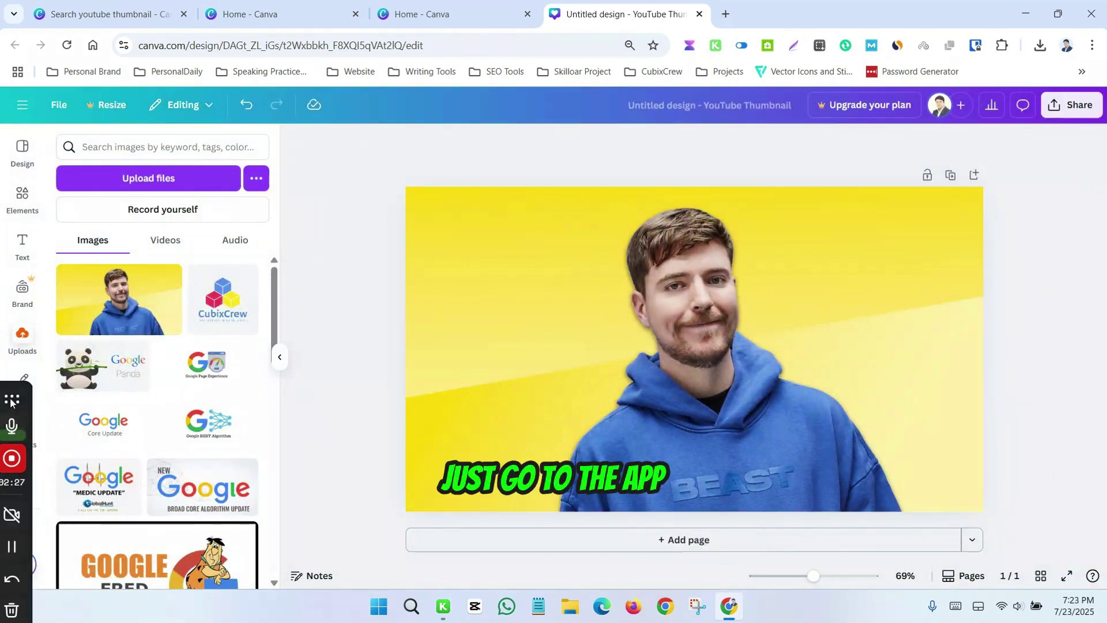
- Search Canva Apps for 'background' and open the Background Eraser app's details
{"action": "left_click", "coordinate": [23, 479]}
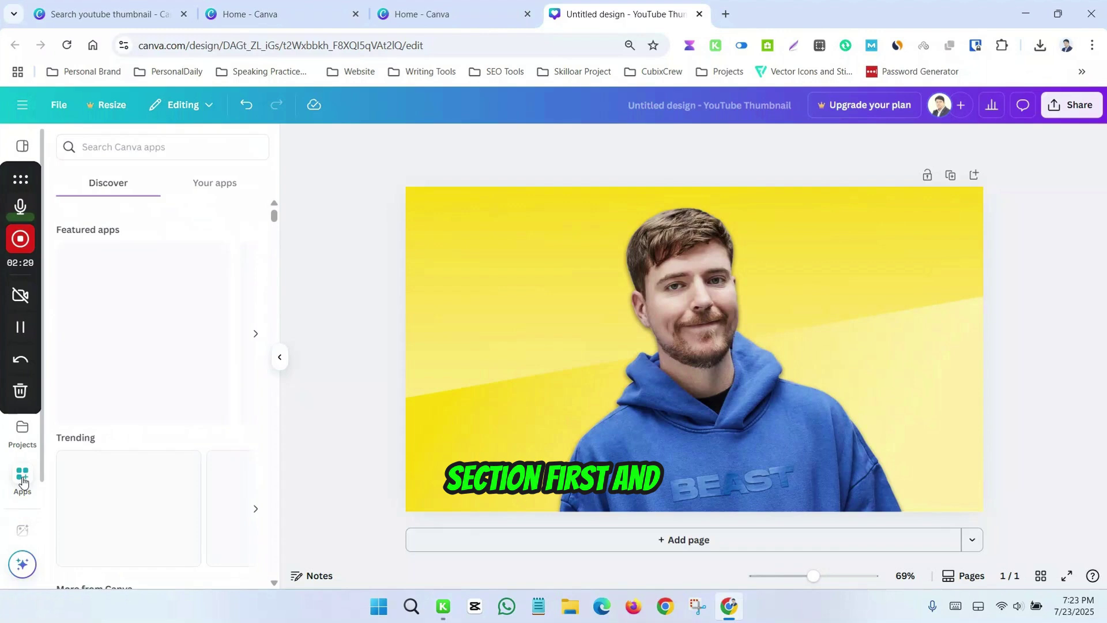
{"action": "left_click", "coordinate": [188, 148]}
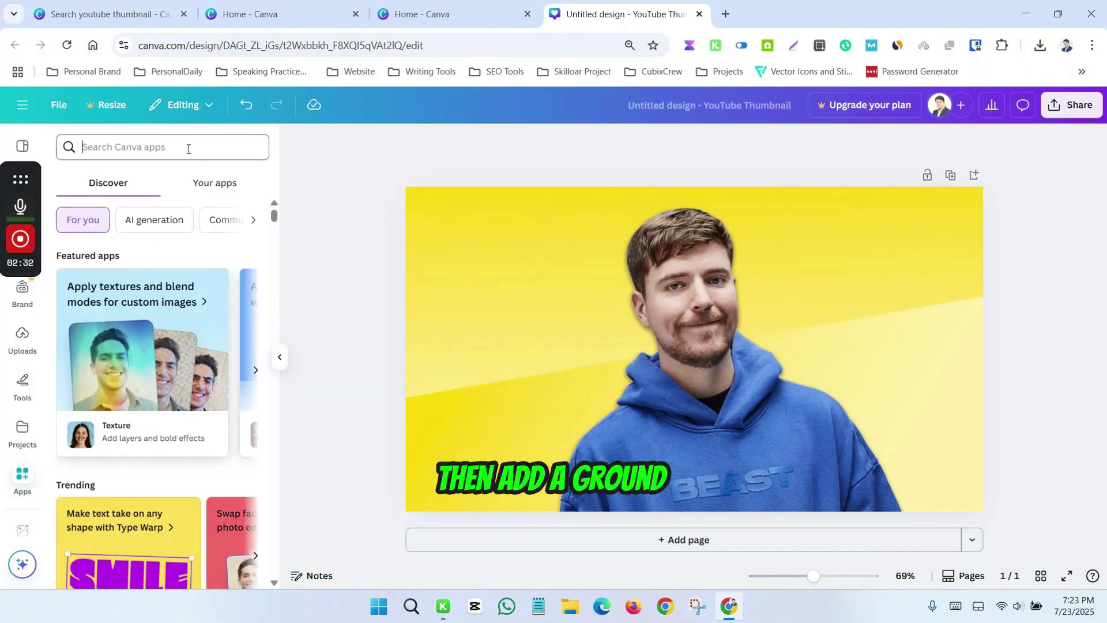
{"action": "type", "text": "bac"}
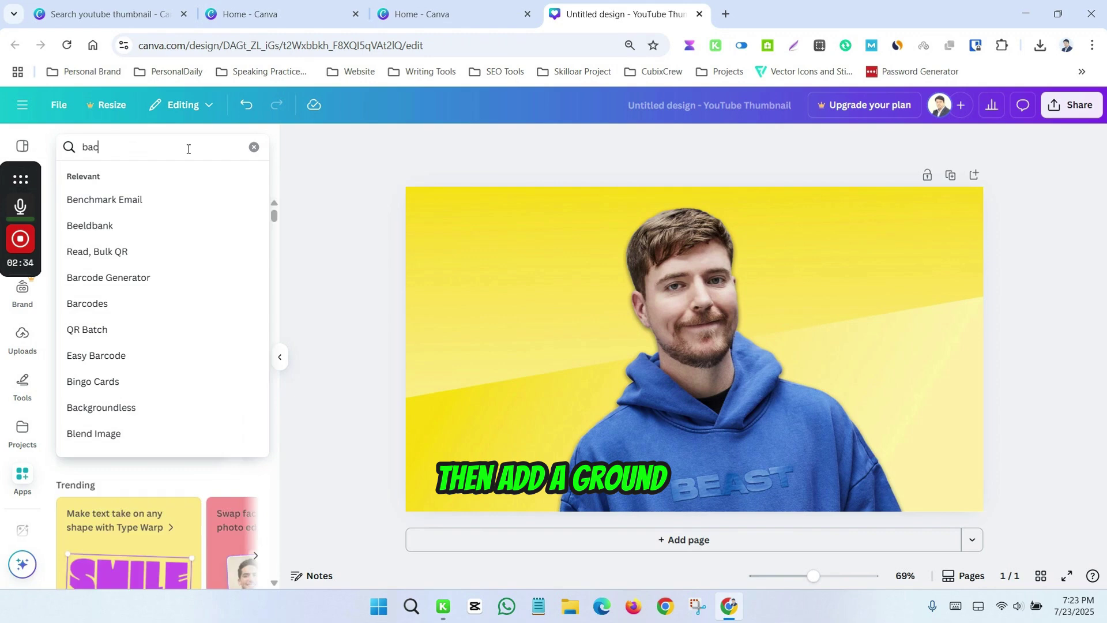
{"action": "type", "text": "k"}
{"action": "left_click", "coordinate": [169, 229]}
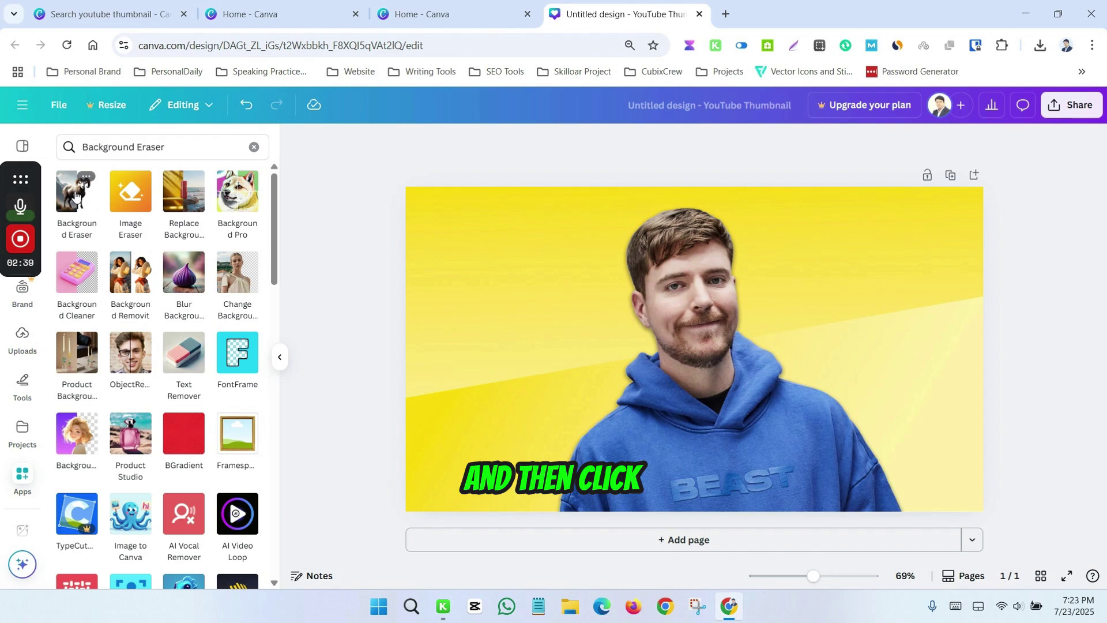
{"action": "left_click", "coordinate": [78, 199]}
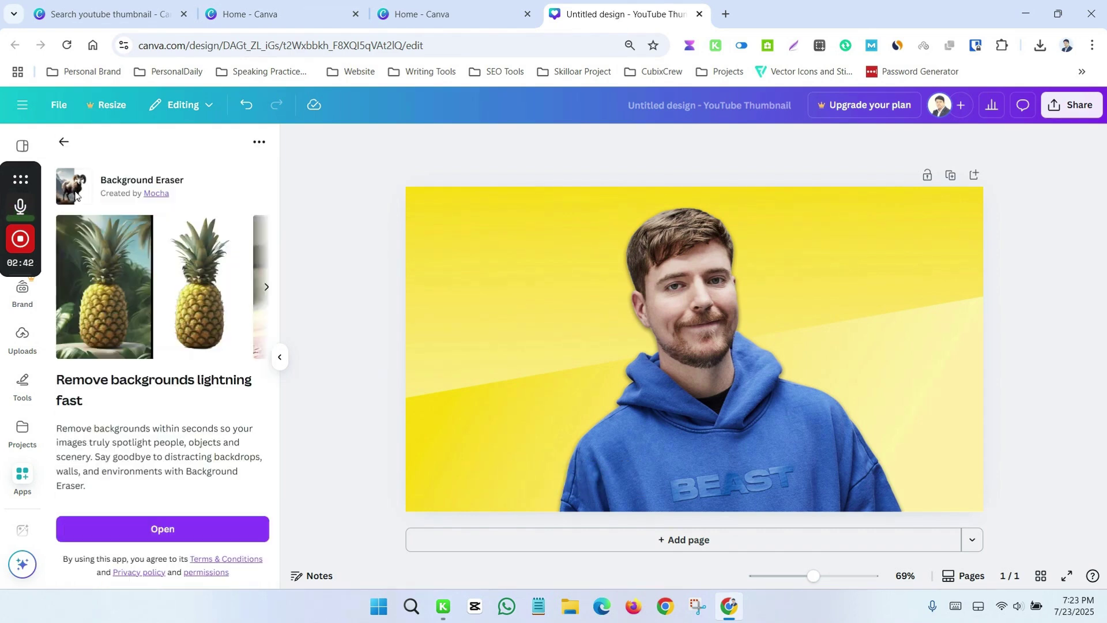
- Load mr-beast-moose-toys-inc-magazine.png into Background Eraser and remove its background
{"action": "left_click", "coordinate": [156, 528]}
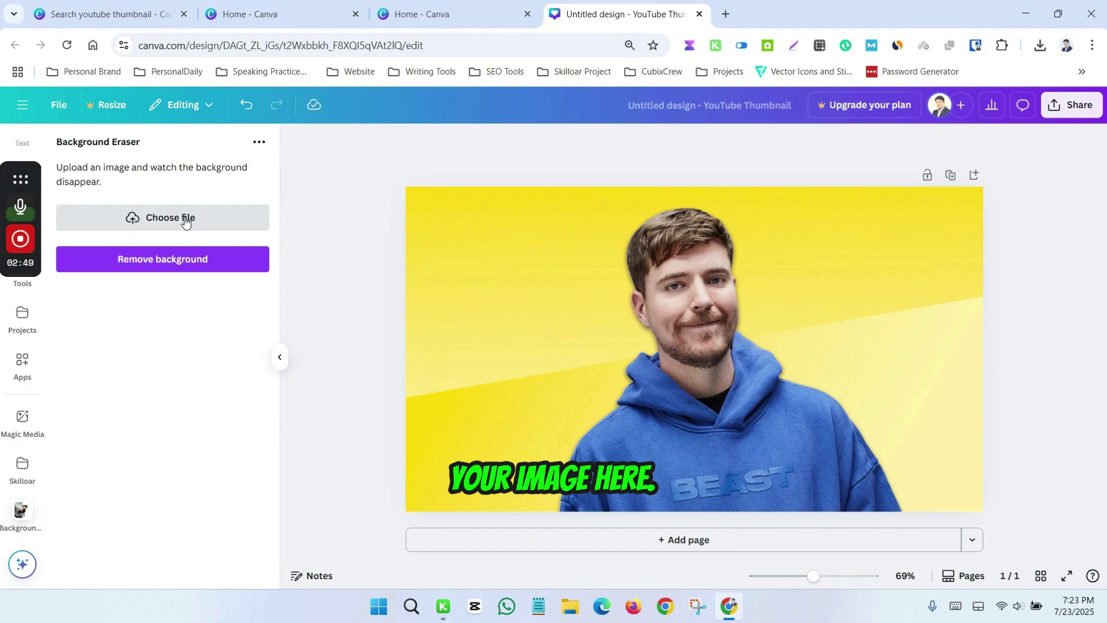
{"action": "left_click", "coordinate": [173, 218]}
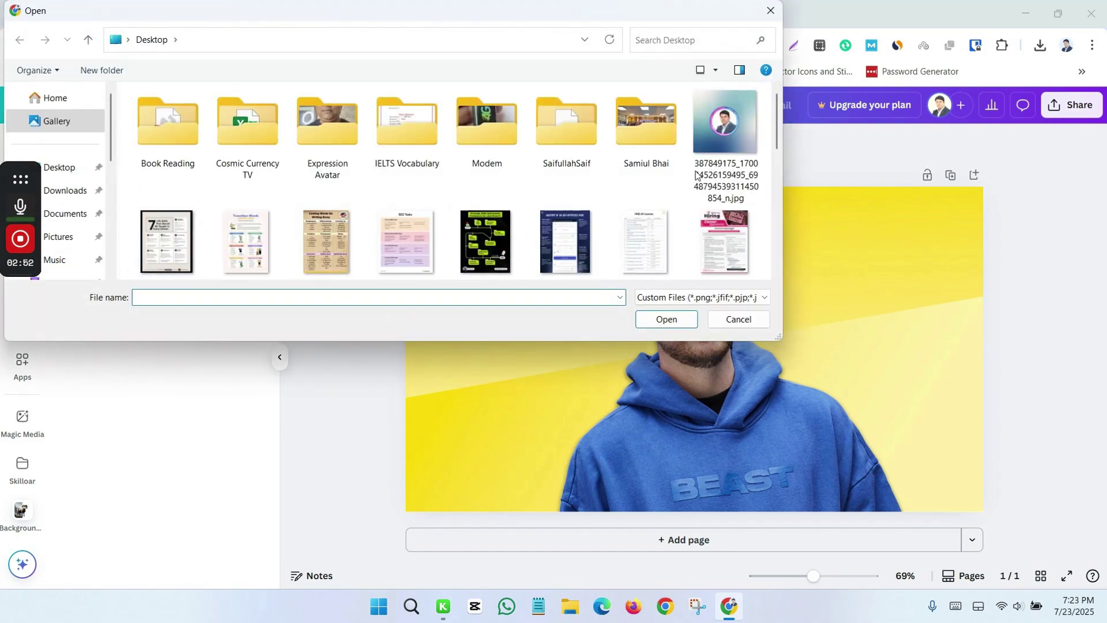
{"action": "left_click_drag", "start_coordinate": [770, 119], "coordinate": [767, 238]}
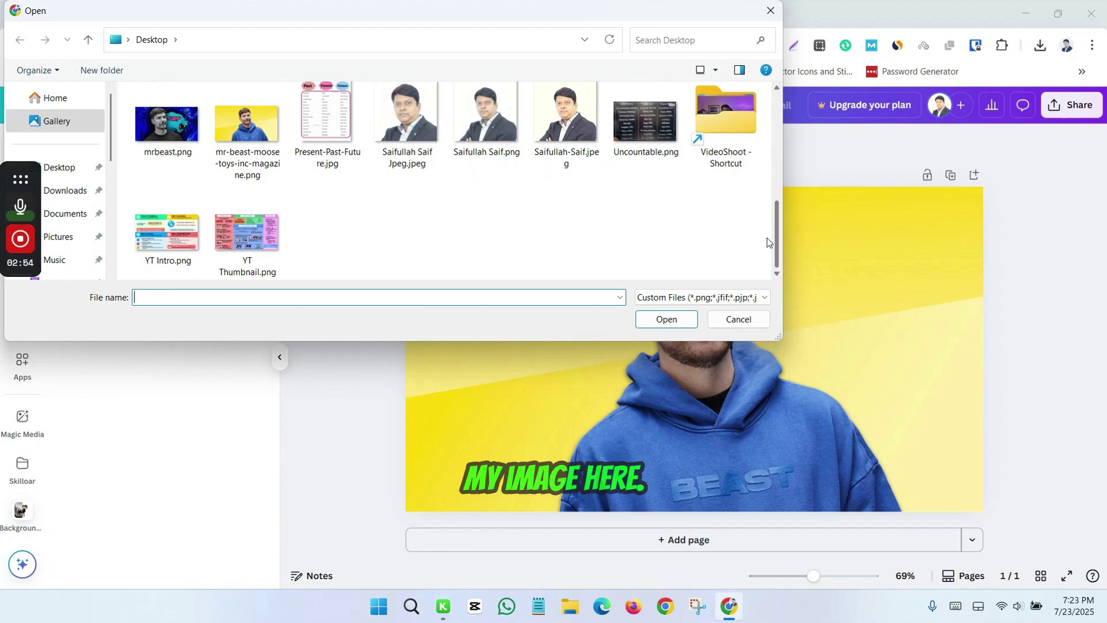
{"action": "left_click", "coordinate": [248, 143]}
{"action": "left_click", "coordinate": [666, 320]}
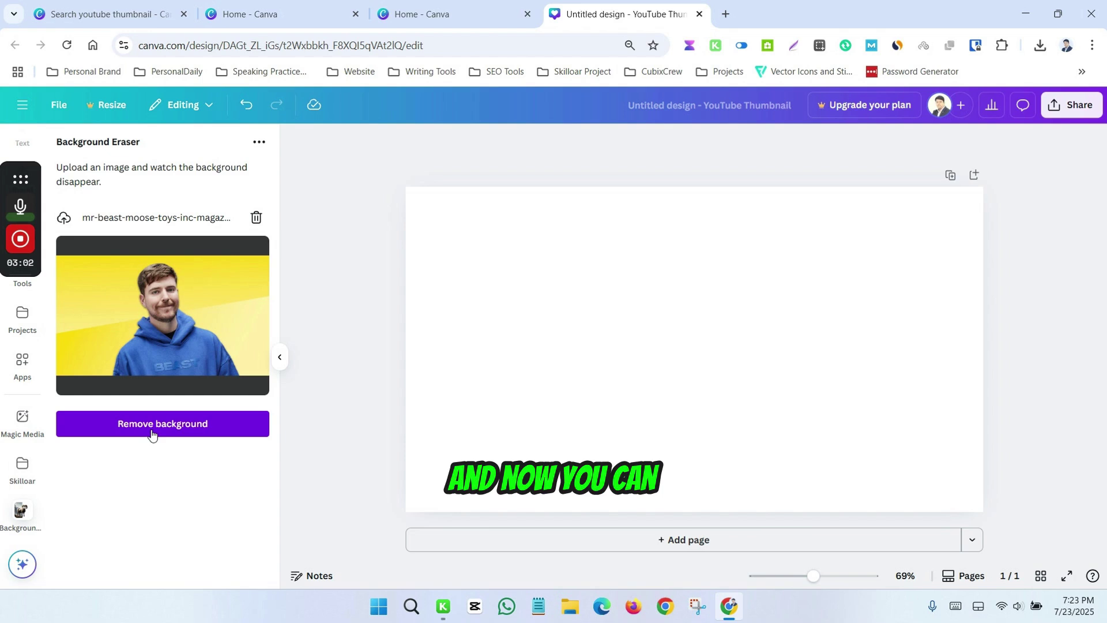
{"action": "left_click", "coordinate": [156, 428]}
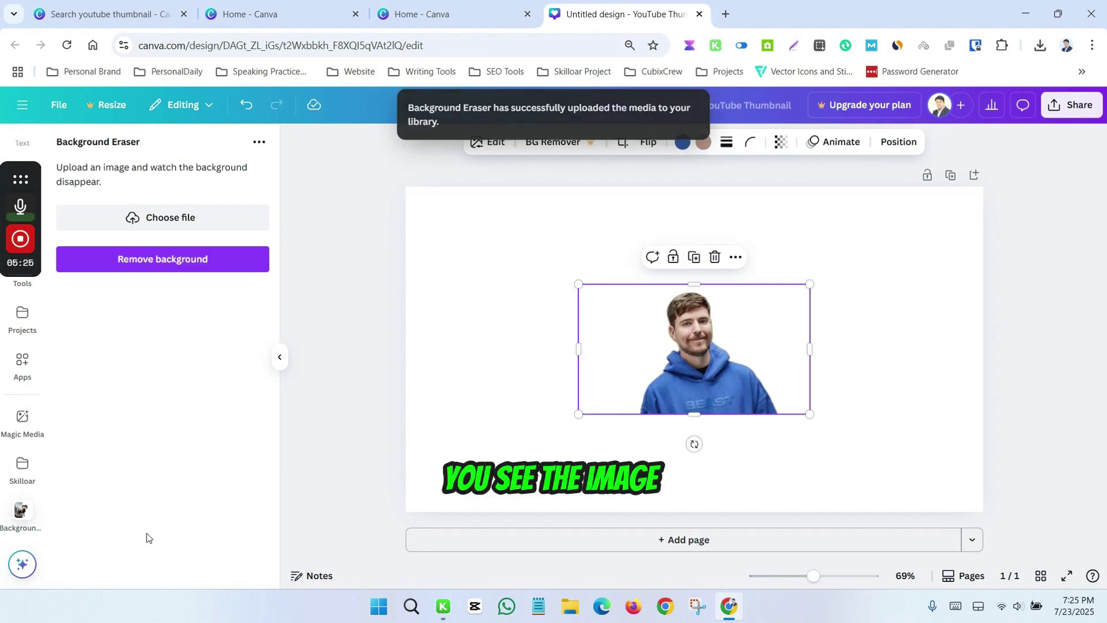
- Move the background-free portrait to the page's top-left and enlarge it to fill the page
{"action": "left_click", "coordinate": [354, 307]}
{"action": "left_click", "coordinate": [670, 326]}
{"action": "left_click_drag", "start_coordinate": [649, 314], "coordinate": [494, 218]}
{"action": "left_click_drag", "start_coordinate": [631, 316], "coordinate": [1000, 470]}
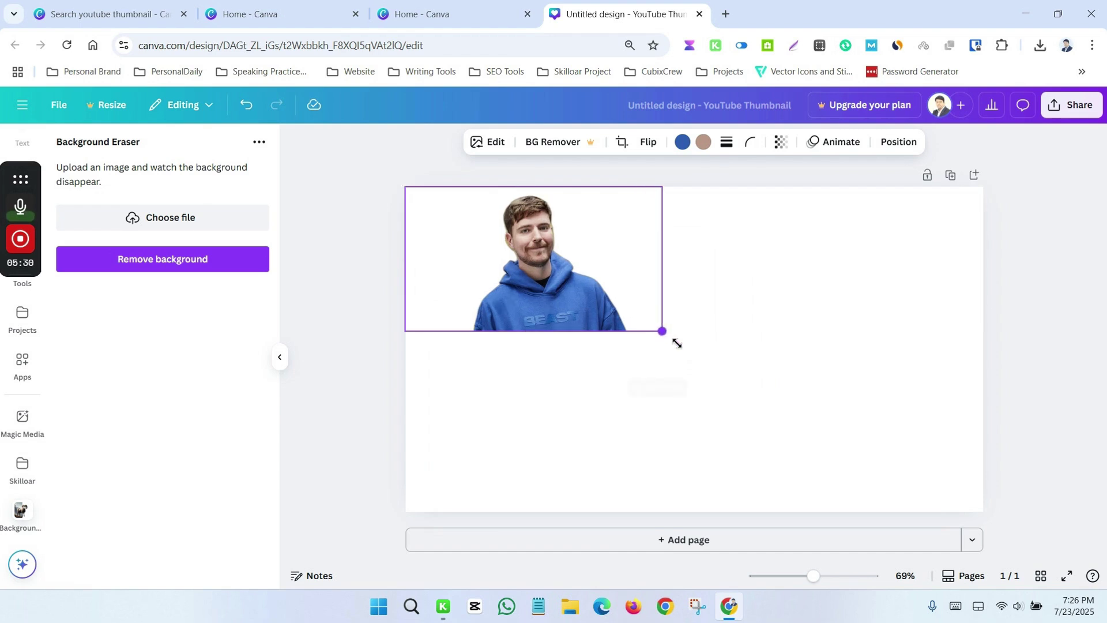
{"action": "left_click", "coordinate": [1033, 448]}
{"action": "left_click", "coordinate": [790, 384]}
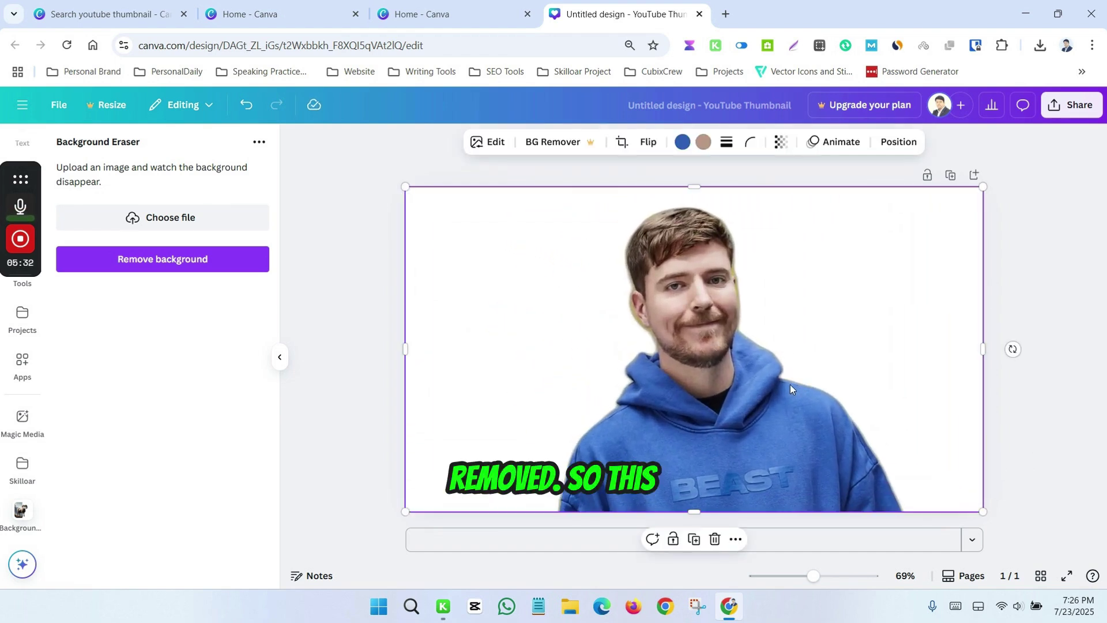
{"action": "left_click", "coordinate": [342, 253]}
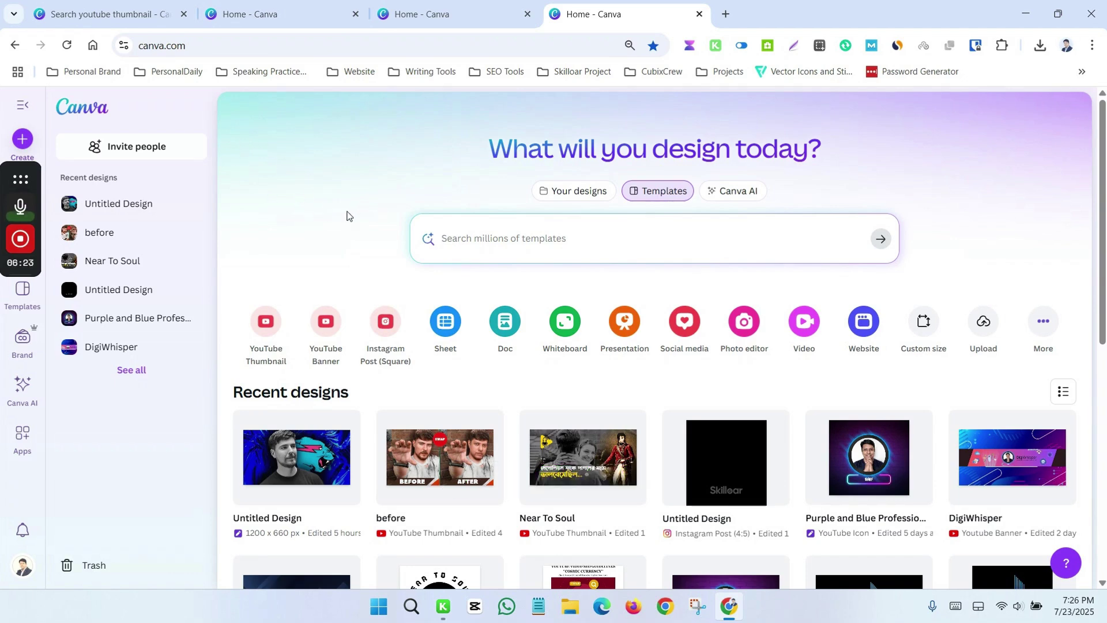
- Create another YouTube Thumbnail design and upload the yellow-background portrait
{"action": "left_click", "coordinate": [264, 334]}
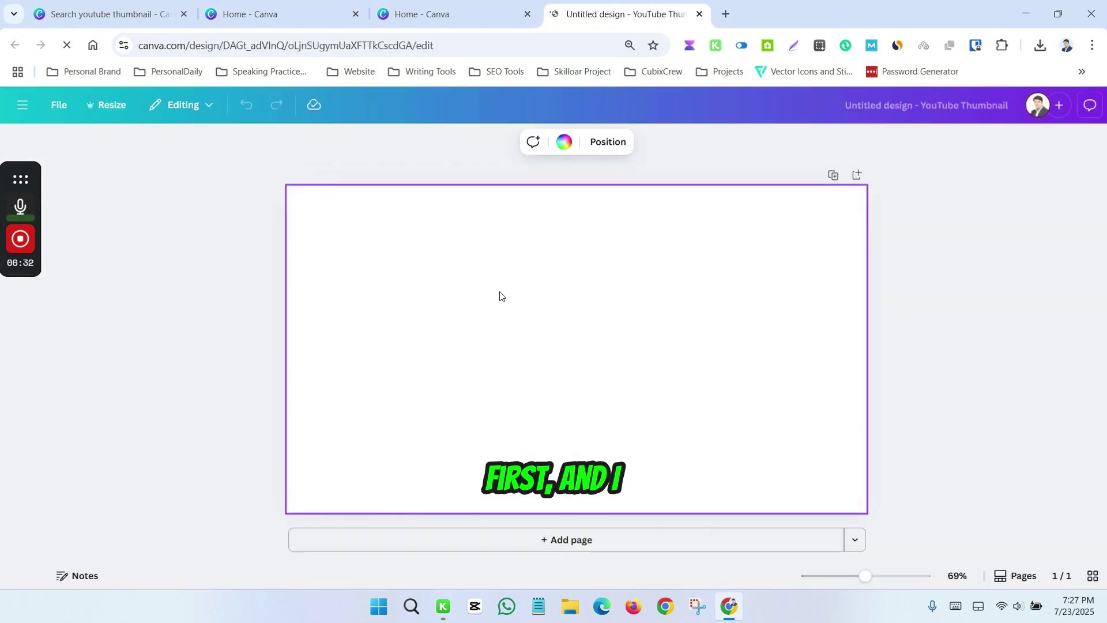
{"action": "left_click", "coordinate": [26, 338]}
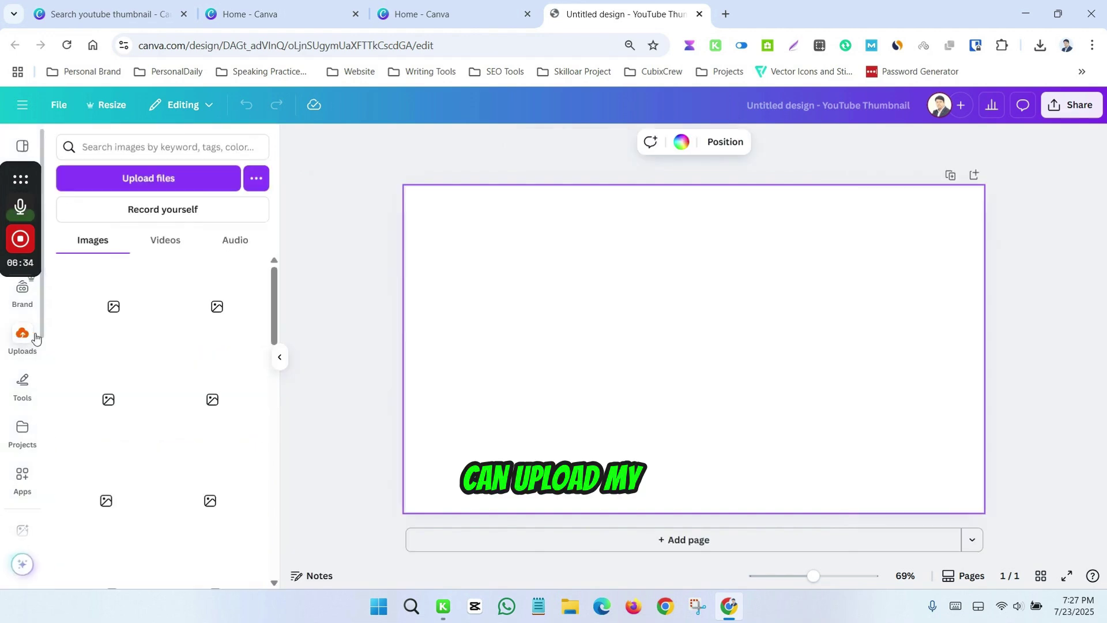
{"action": "left_click", "coordinate": [168, 177]}
{"action": "scroll", "coordinate": [403, 206], "scroll_direction": "down", "scroll_amount": 5}
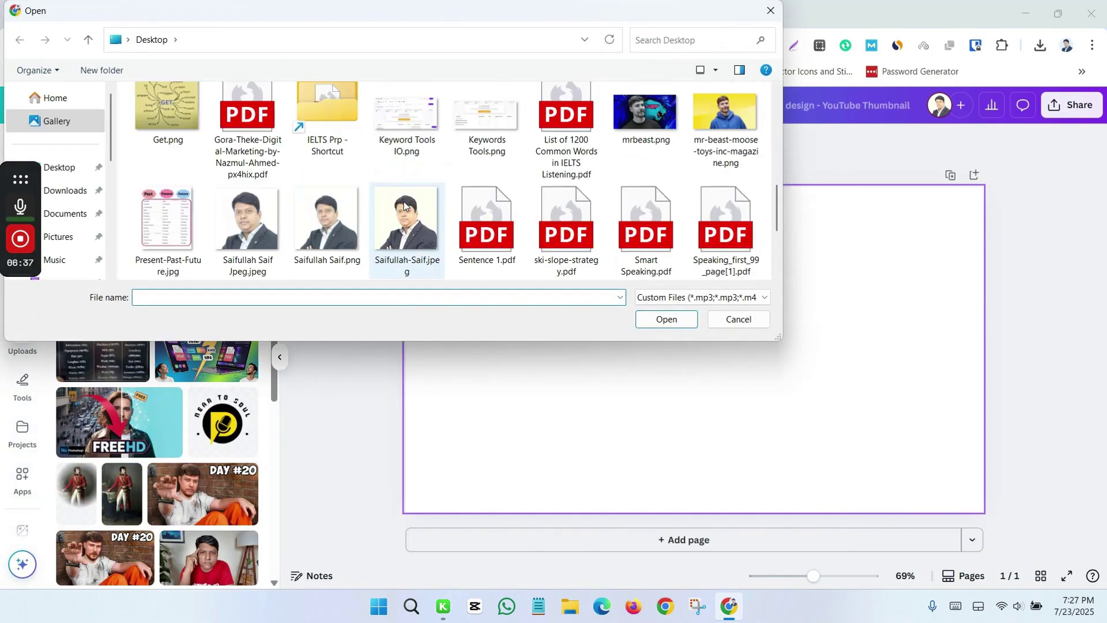
{"action": "scroll", "coordinate": [400, 209], "scroll_direction": "up", "scroll_amount": 1}
{"action": "left_click", "coordinate": [723, 143]}
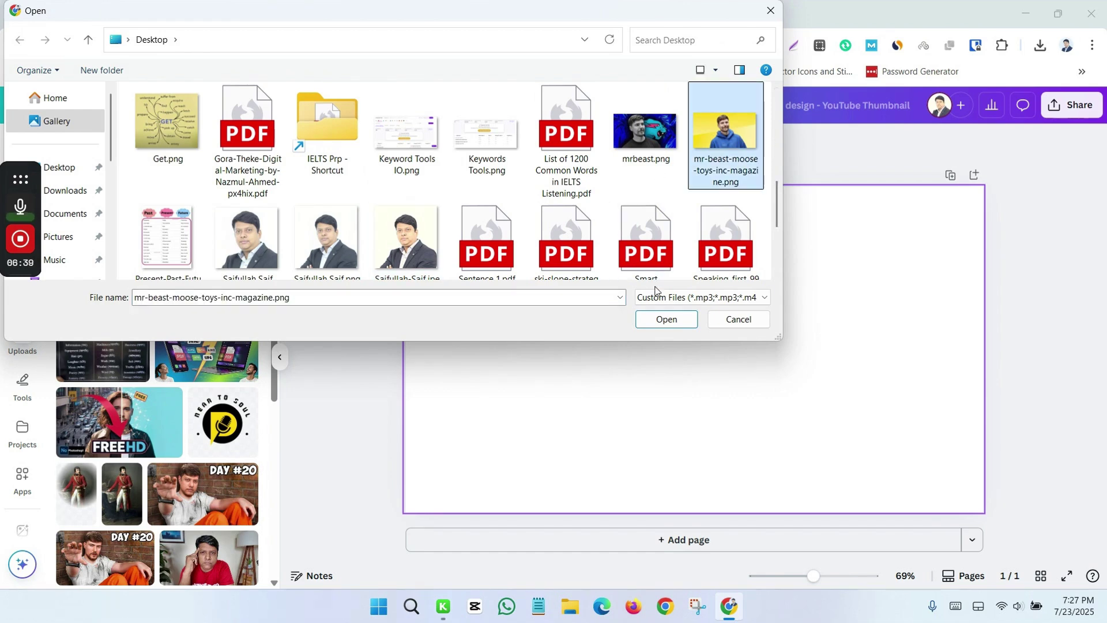
{"action": "left_click", "coordinate": [663, 320]}
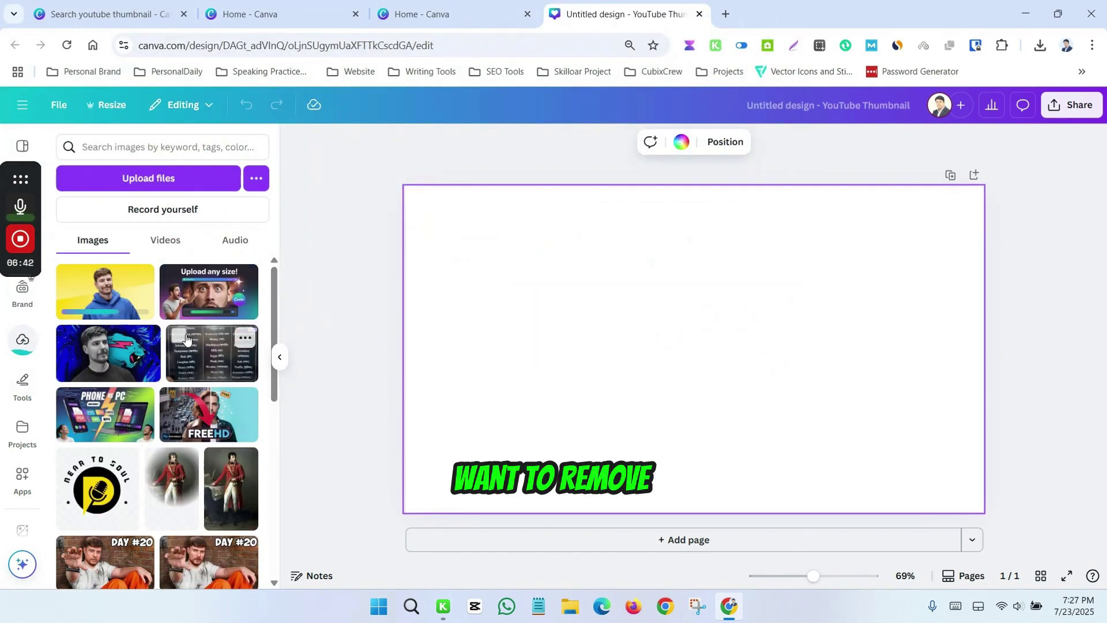
- Add the portrait to the canvas, move it to the top-left and enlarge it to fill the page
{"action": "left_click", "coordinate": [110, 299]}
{"action": "left_click", "coordinate": [1041, 254]}
{"action": "left_click_drag", "start_coordinate": [725, 297], "coordinate": [612, 233]}
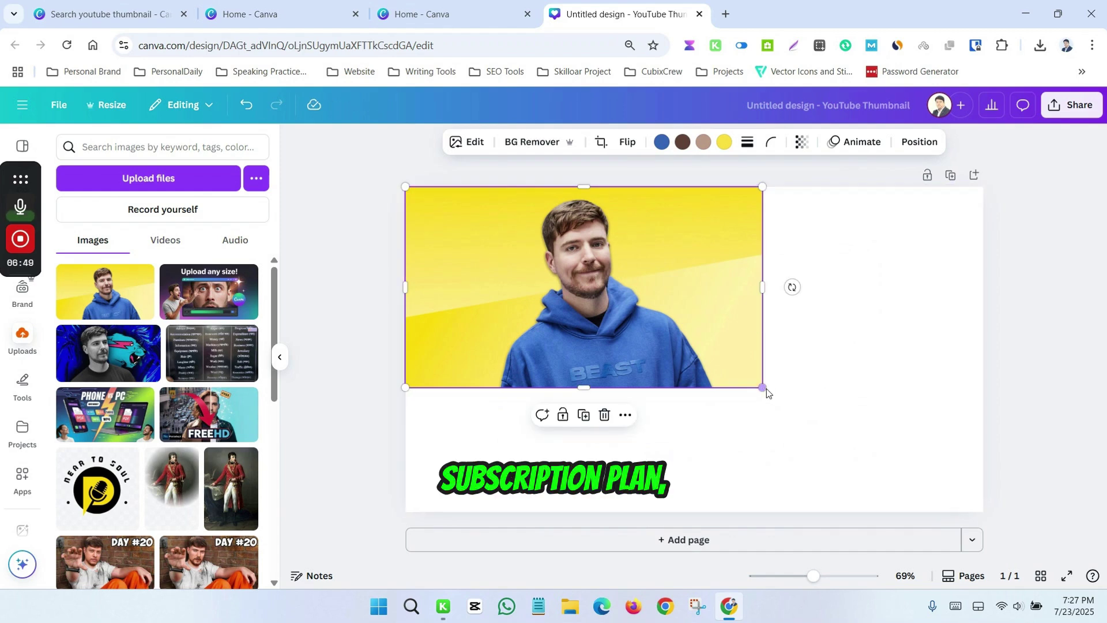
{"action": "left_click_drag", "start_coordinate": [762, 387], "coordinate": [989, 495]}
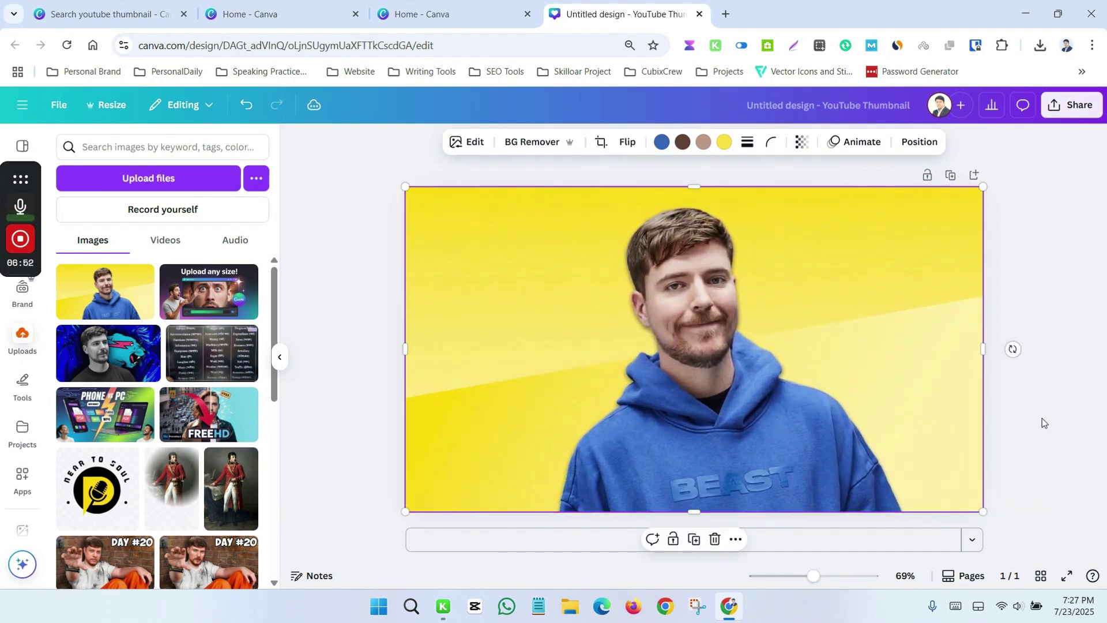
- Strip the portrait's yellow backdrop with BG Remover, then deselect the image
{"action": "left_click", "coordinate": [534, 143]}
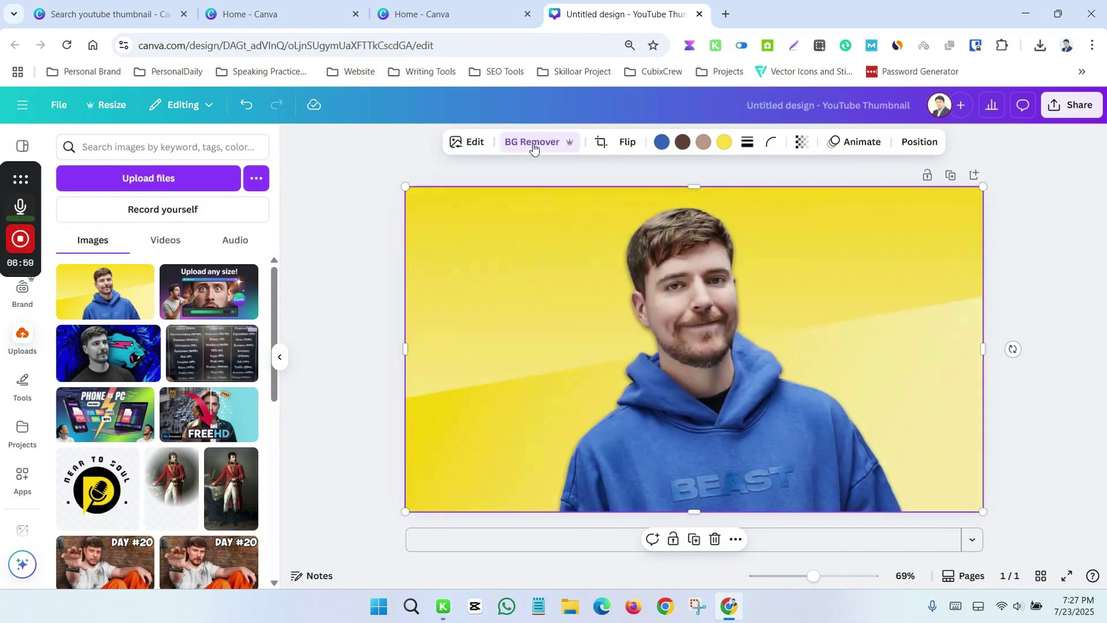
{"action": "left_click", "coordinate": [1044, 244]}
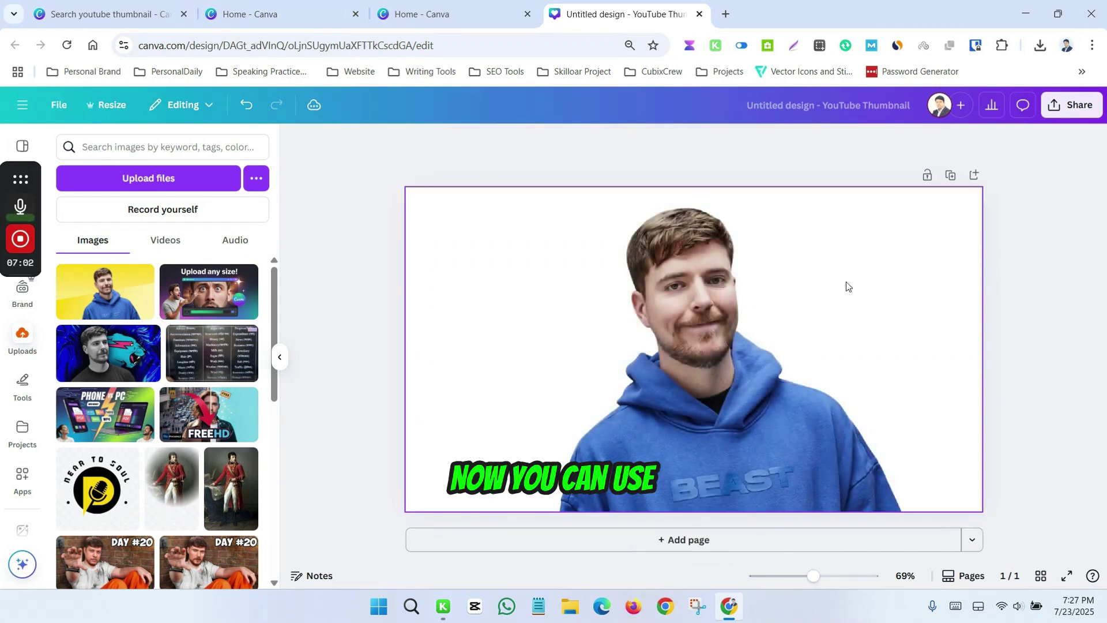